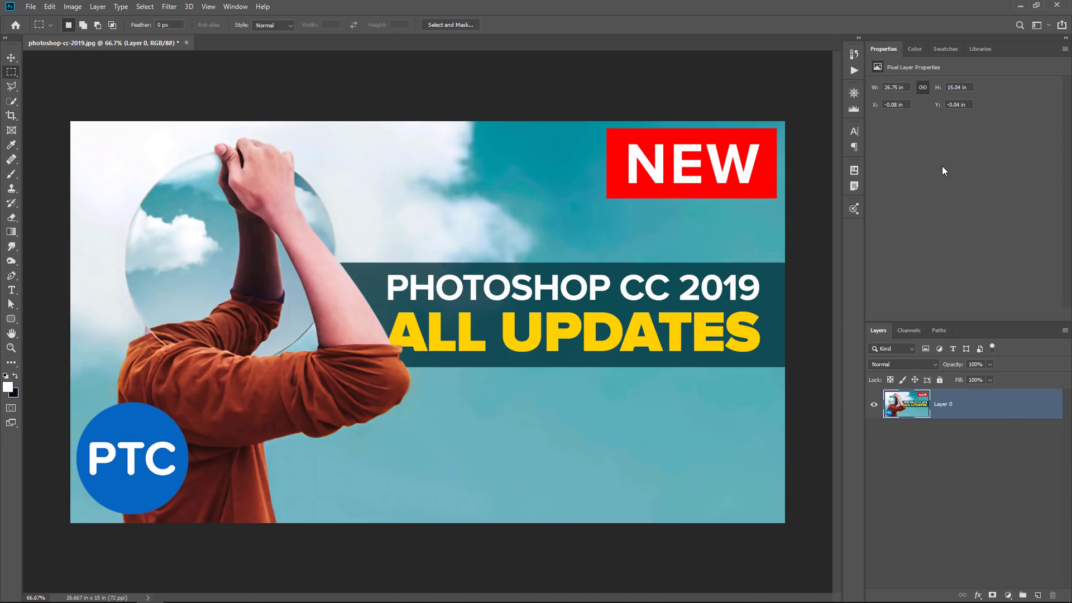
Try free-scaling the image layer from its top-left corner, then cancel the resize.
{"action": "key", "text": "ctrl+t"}
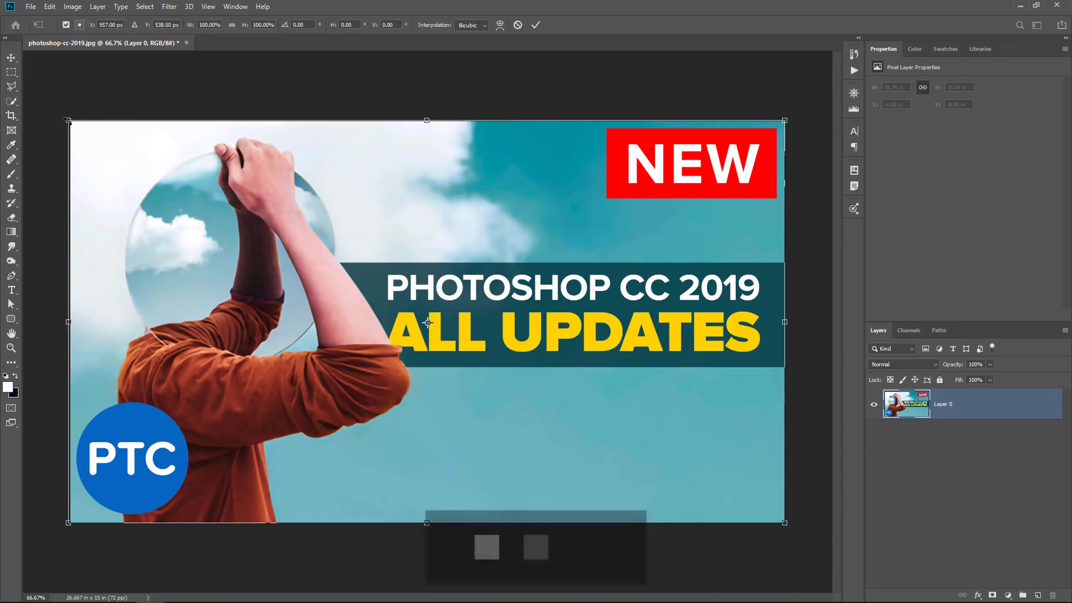
{"action": "mouse_move", "coordinate": [68, 121]}
{"action": "left_mouse_down"}
{"action": "mouse_move", "coordinate": [462, 340]}
{"action": "mouse_move", "coordinate": [385, 292]}
{"action": "mouse_move", "coordinate": [165, 193]}
{"action": "mouse_move", "coordinate": [101, 114]}
{"action": "mouse_move", "coordinate": [68, 108]}
{"action": "mouse_move", "coordinate": [151, 262]}
{"action": "mouse_move", "coordinate": [359, 369]}
{"action": "mouse_move", "coordinate": [108, 175]}
{"action": "mouse_move", "coordinate": [66, 112]}
{"action": "left_mouse_up"}
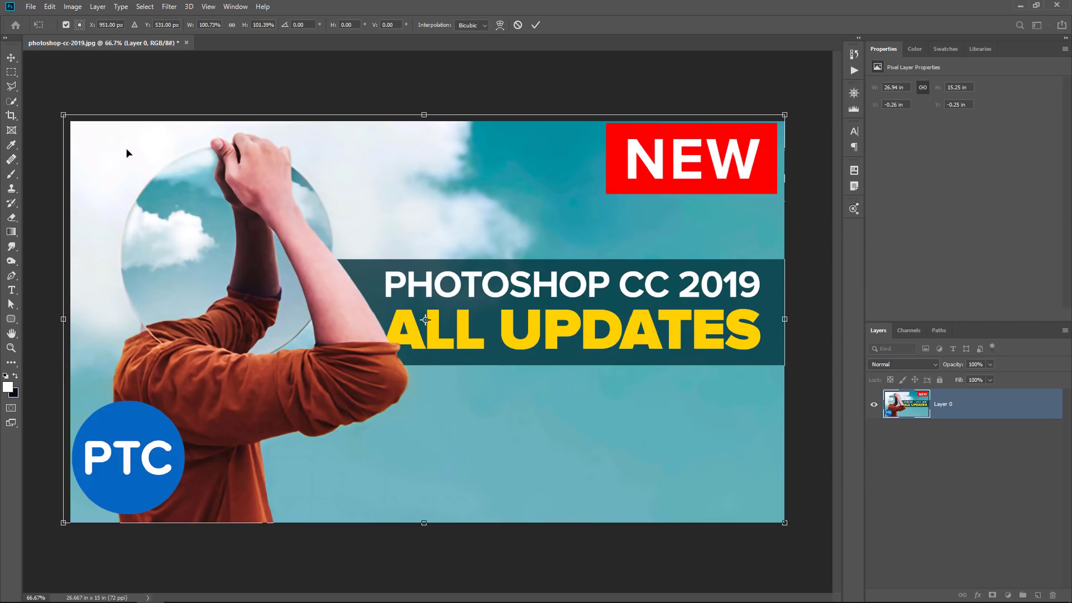
{"action": "key", "text": "Return"}
{"action": "key", "text": "m"}
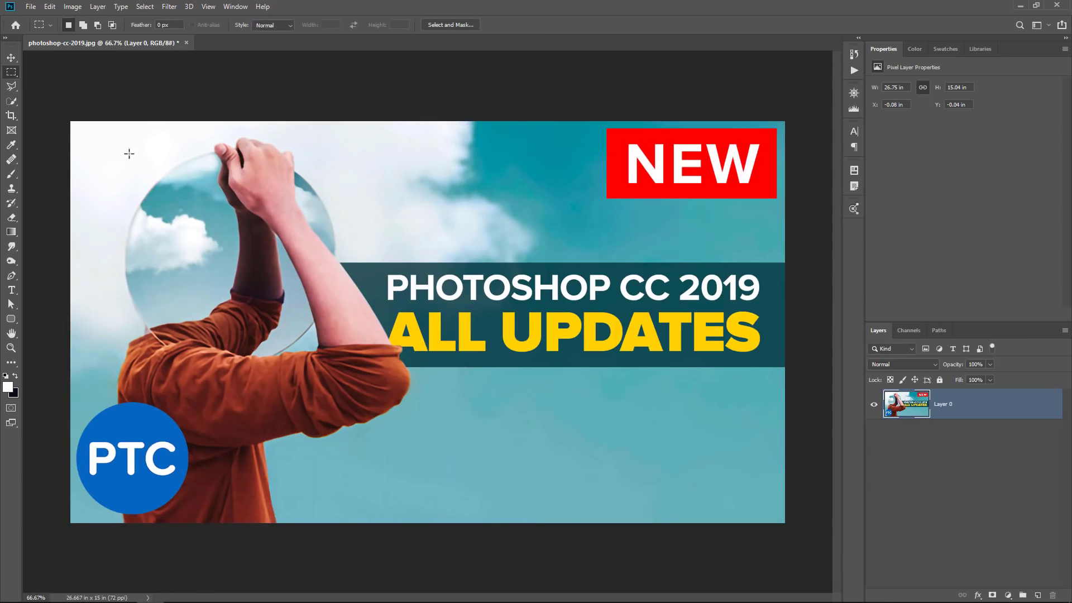
Test-scale a white rectangle, delete it, then paste TransformProportionalScale 0 into Notepad.
{"action": "left_click", "coordinate": [14, 322]}
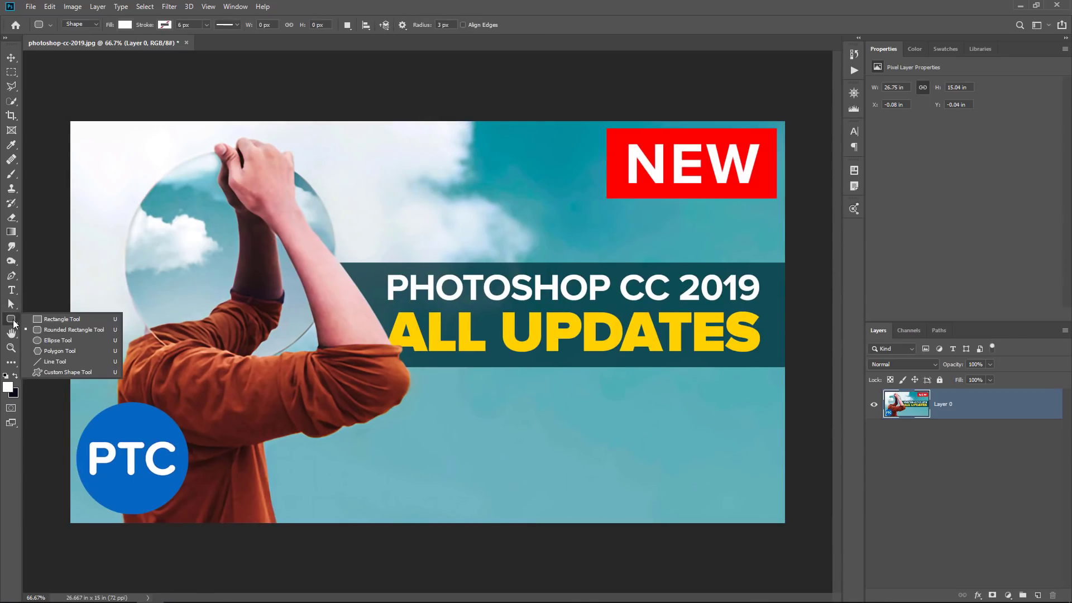
{"action": "left_click", "coordinate": [79, 320]}
{"action": "left_click_drag", "start_coordinate": [282, 213], "coordinate": [529, 386]}
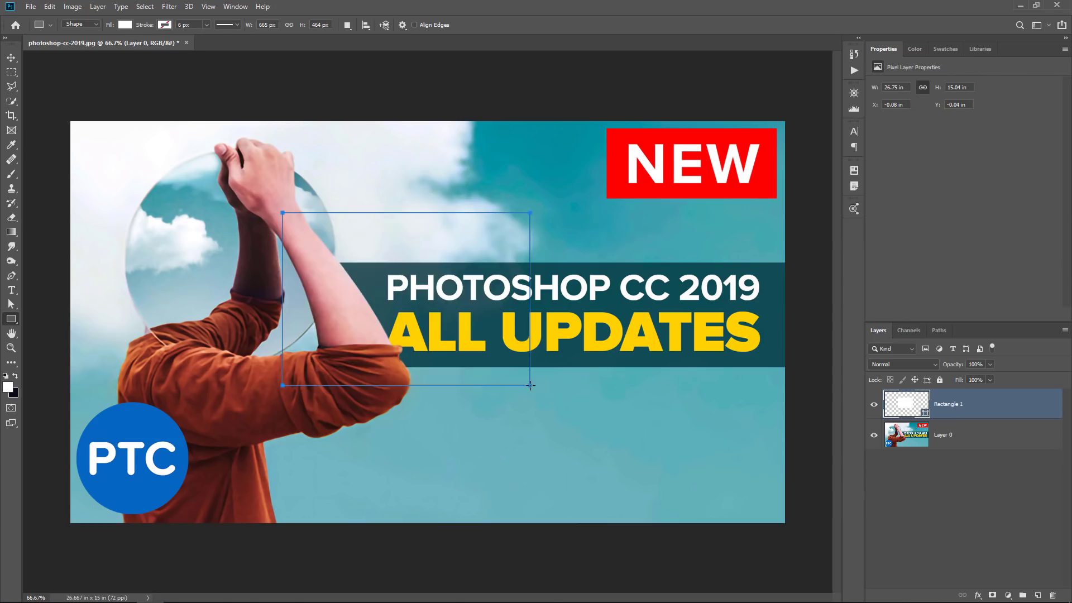
{"action": "key", "text": "ctrl+t"}
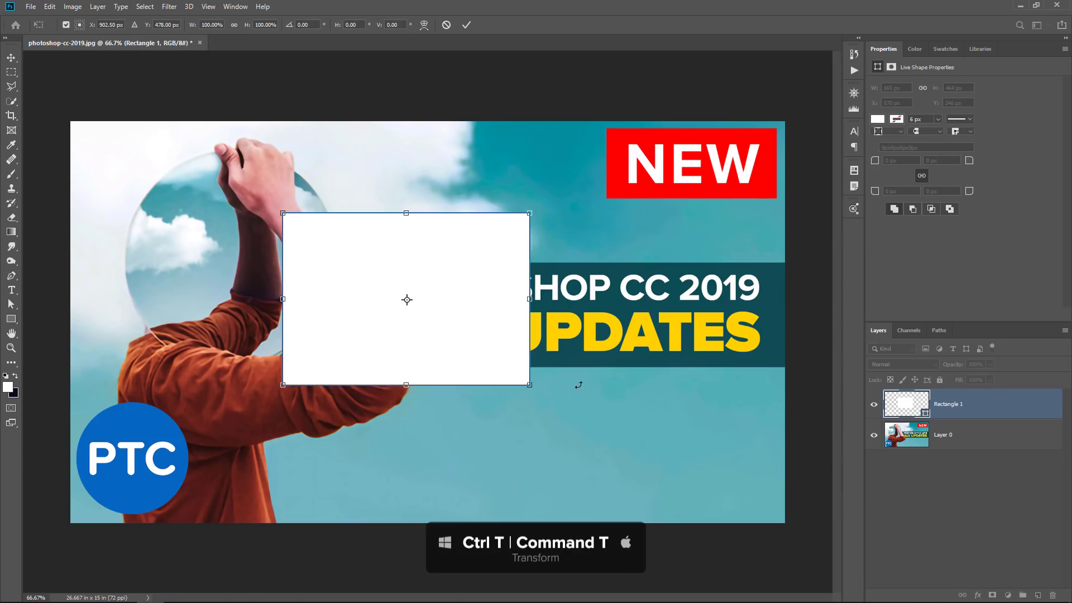
{"action": "left_click_drag", "start_coordinate": [282, 225], "coordinate": [348, 158]}
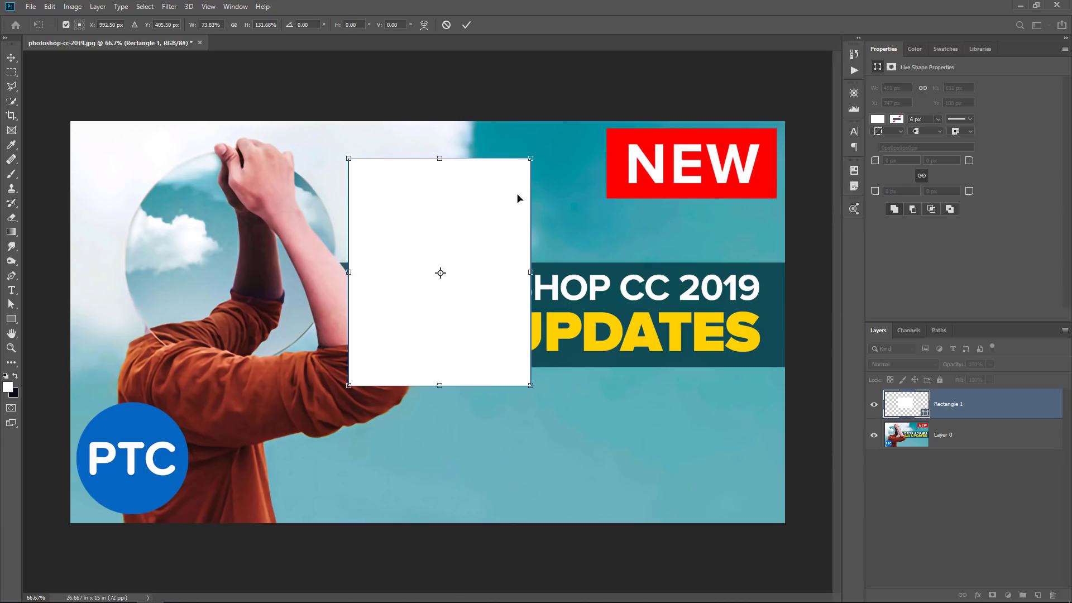
{"action": "key", "text": "Escape"}
{"action": "key", "text": "Delete"}
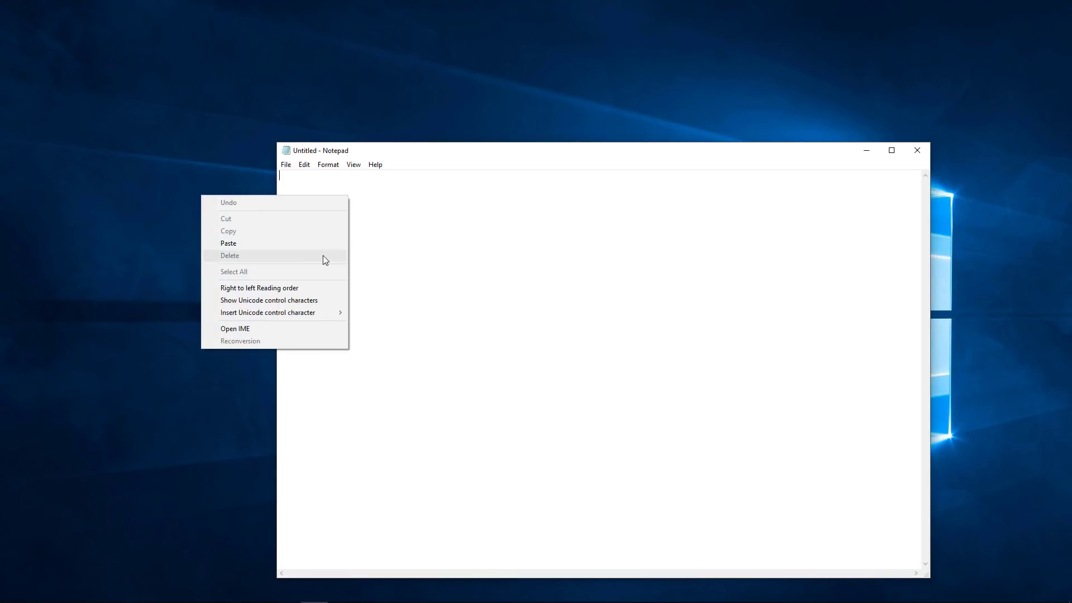
{"action": "left_click", "coordinate": [313, 244]}
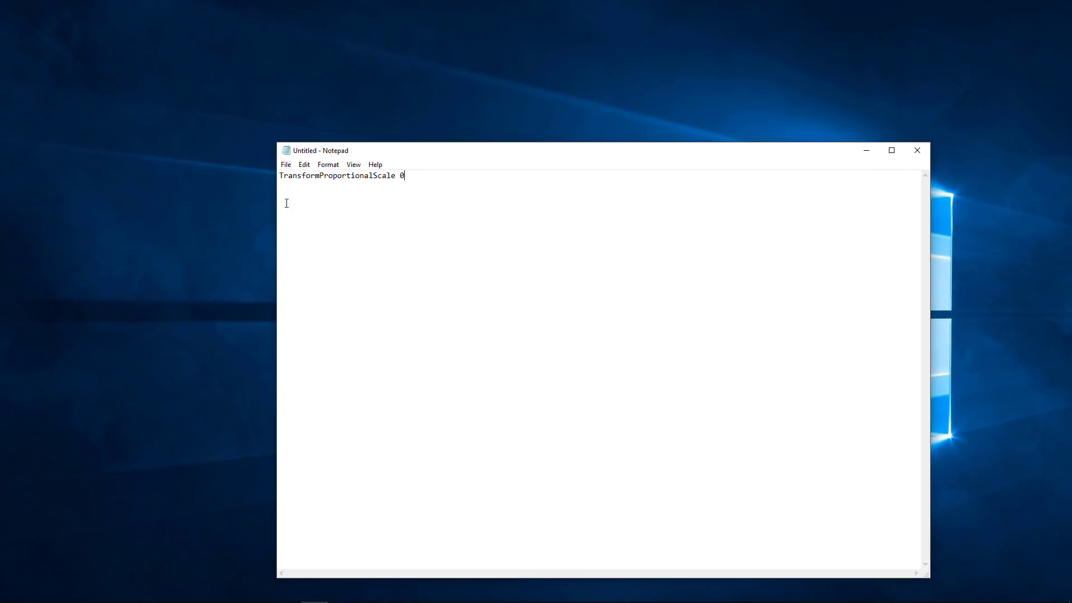
Save As into AppData\Roaming\Adobe\Adobe Photoshop CC 2019\Adobe Photoshop CC 2019 Settings.
{"action": "left_click", "coordinate": [286, 165]}
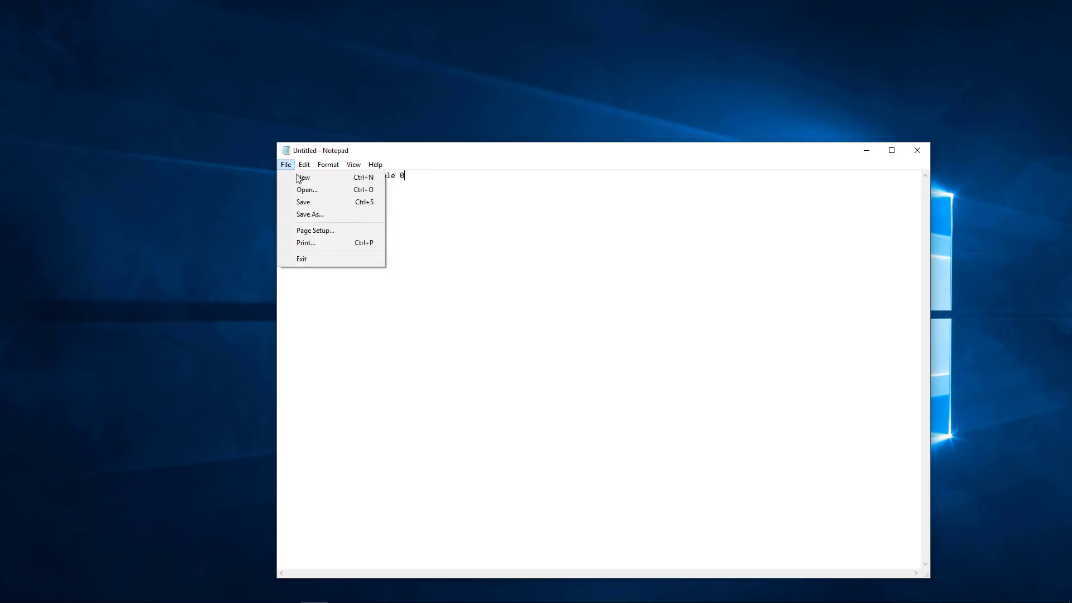
{"action": "left_click", "coordinate": [326, 206]}
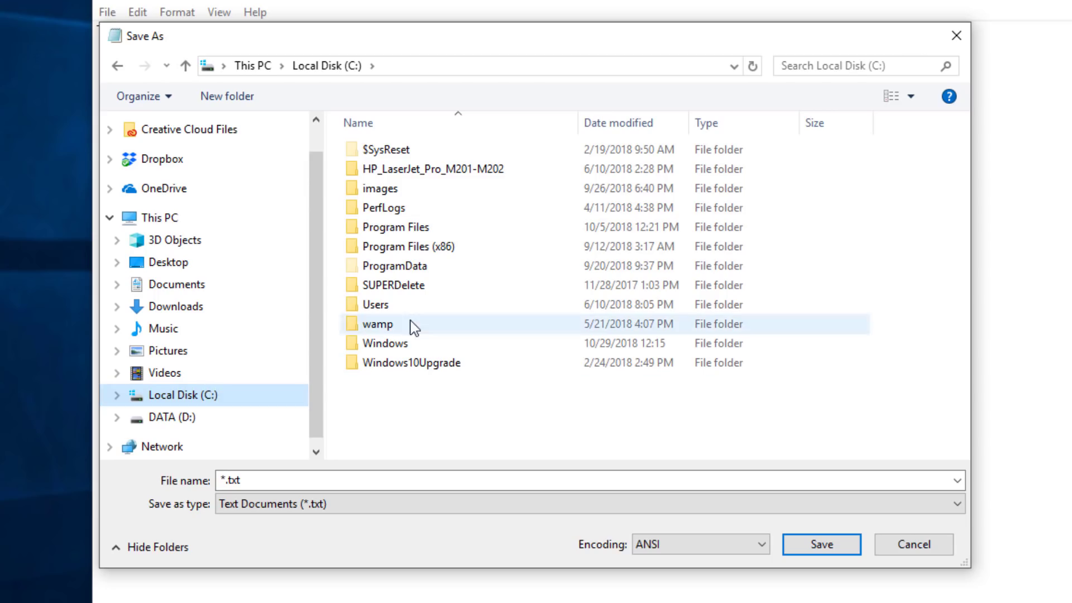
{"action": "left_click", "coordinate": [400, 305]}
{"action": "double_click", "coordinate": [400, 305]}
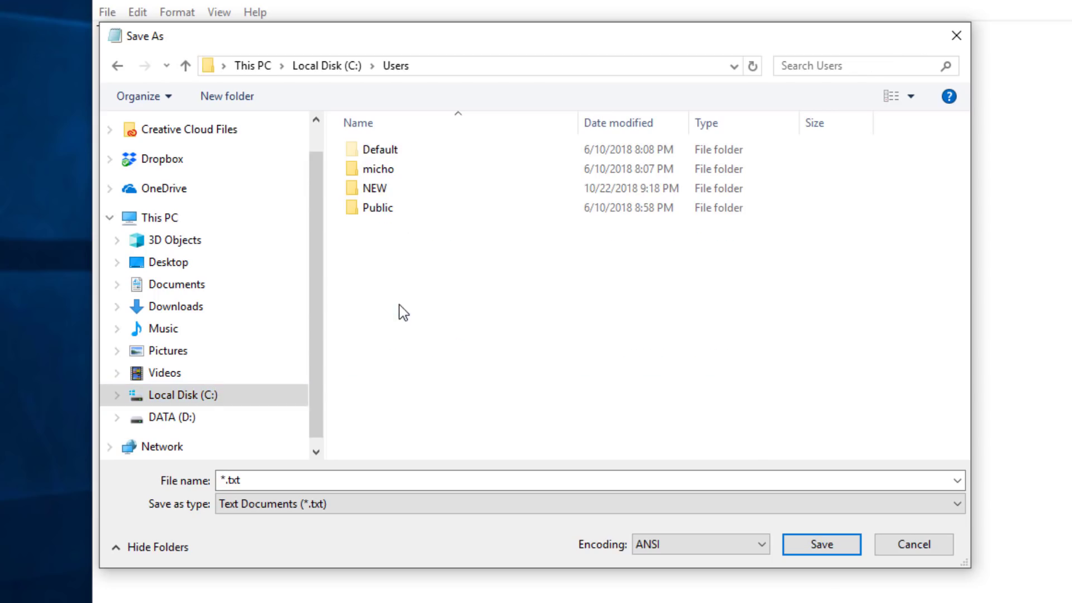
{"action": "double_click", "coordinate": [377, 188]}
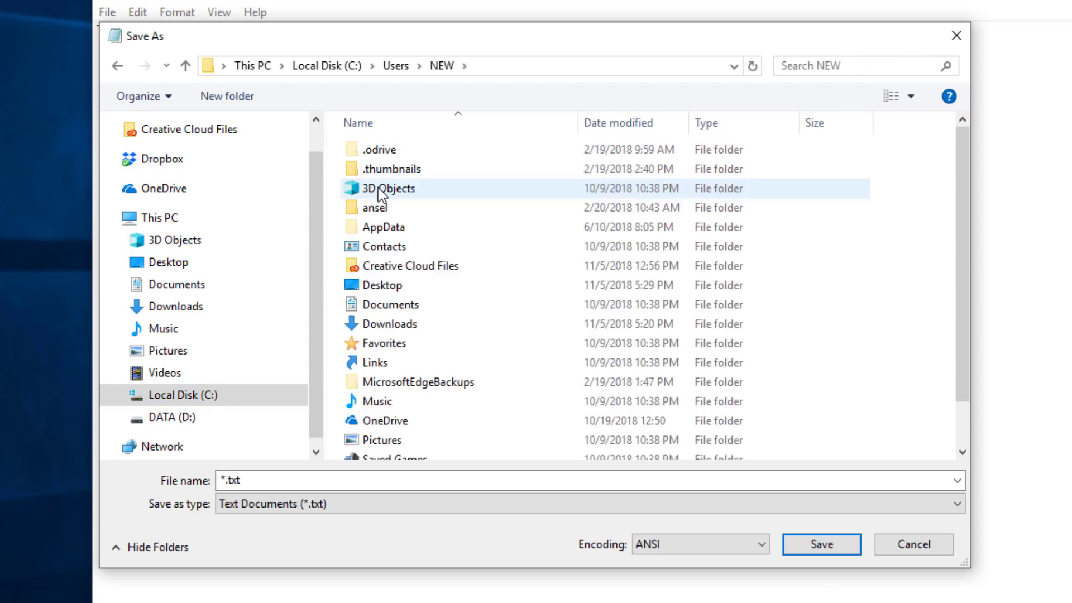
{"action": "double_click", "coordinate": [389, 229]}
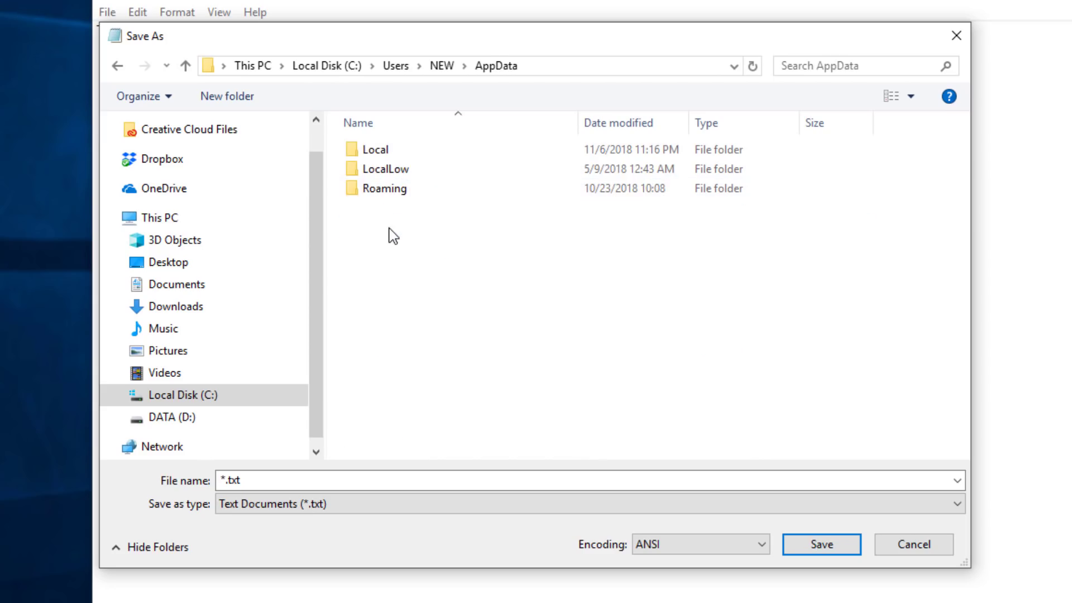
{"action": "left_click", "coordinate": [396, 192]}
{"action": "double_click", "coordinate": [393, 191]}
{"action": "double_click", "coordinate": [391, 149]}
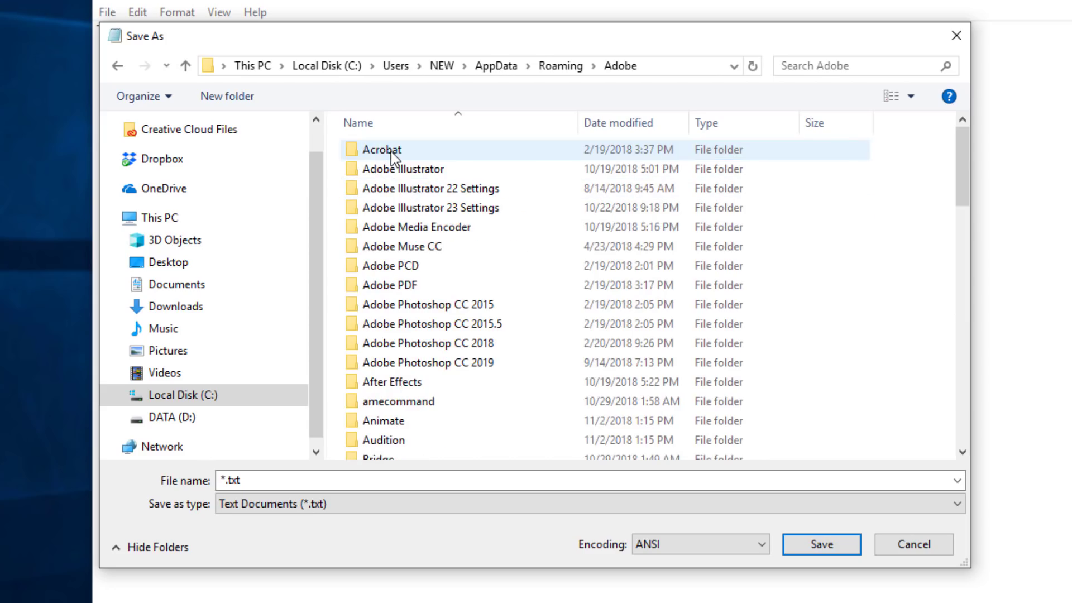
{"action": "double_click", "coordinate": [368, 363]}
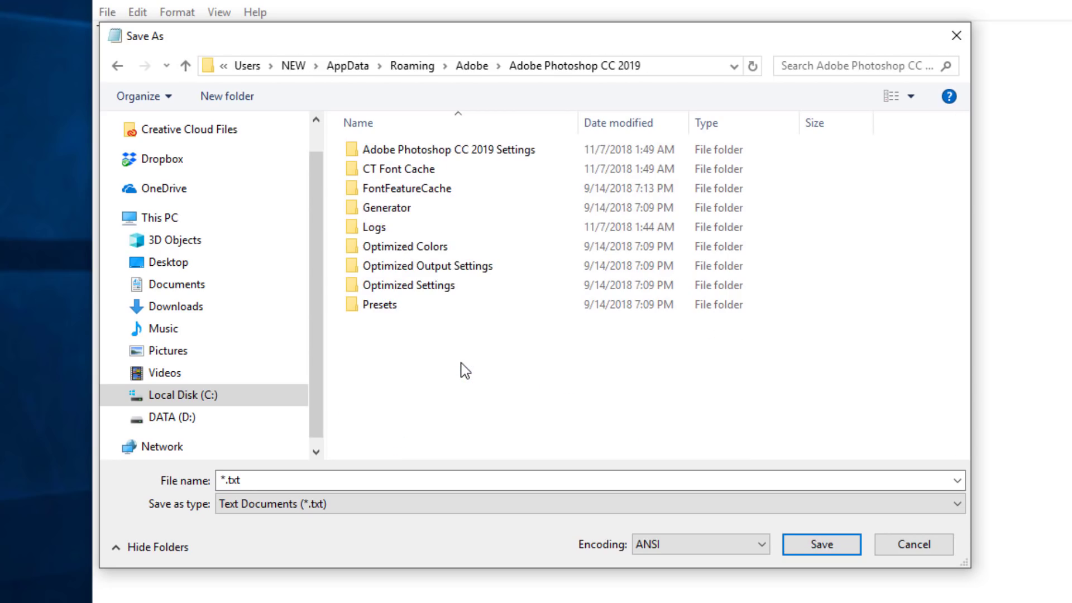
{"action": "double_click", "coordinate": [452, 158]}
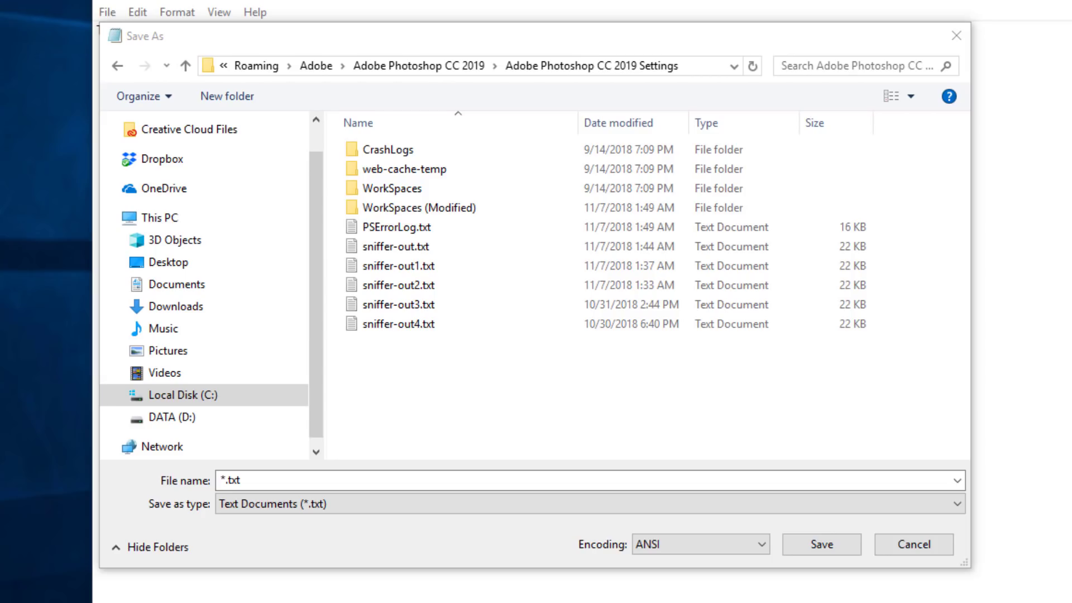
Name the file PSUserConfig.txt and save it in the settings folder.
{"action": "left_click", "coordinate": [330, 539]}
{"action": "type", "text": "PSUserConfig.txt"}
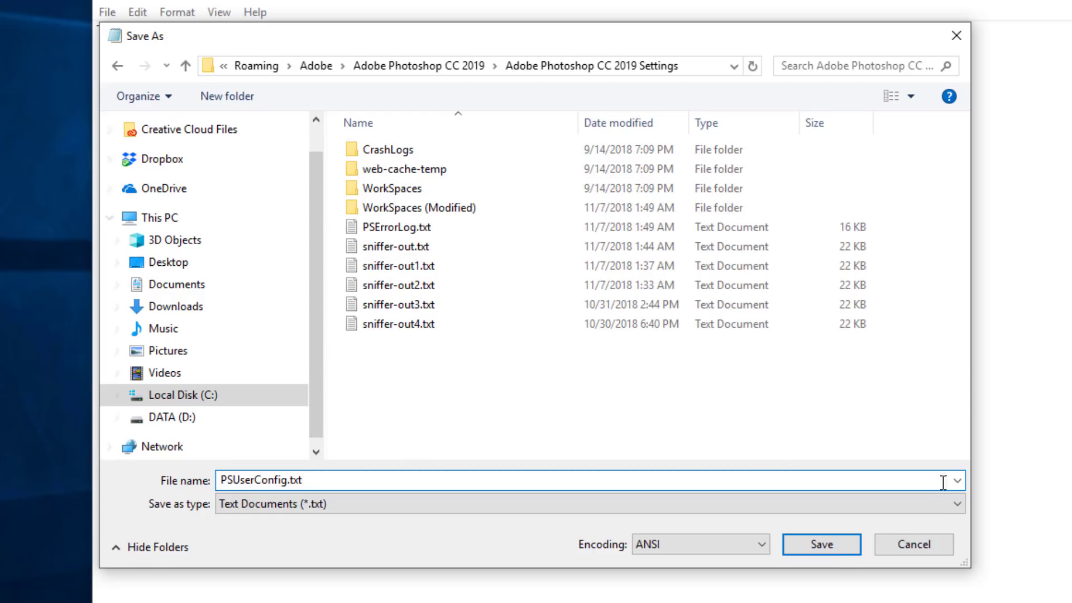
{"action": "left_click", "coordinate": [835, 547]}
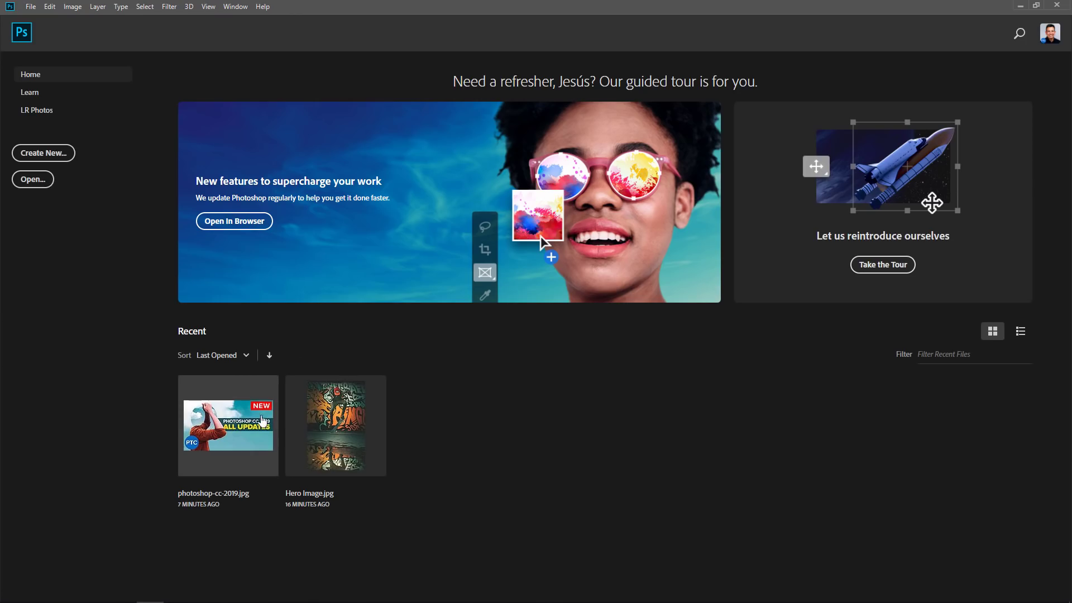
Open photoshop-cc-2019.jpg, unlock it as Layer 0, and Shift-scale it from the top-left corner.
{"action": "left_click", "coordinate": [262, 420]}
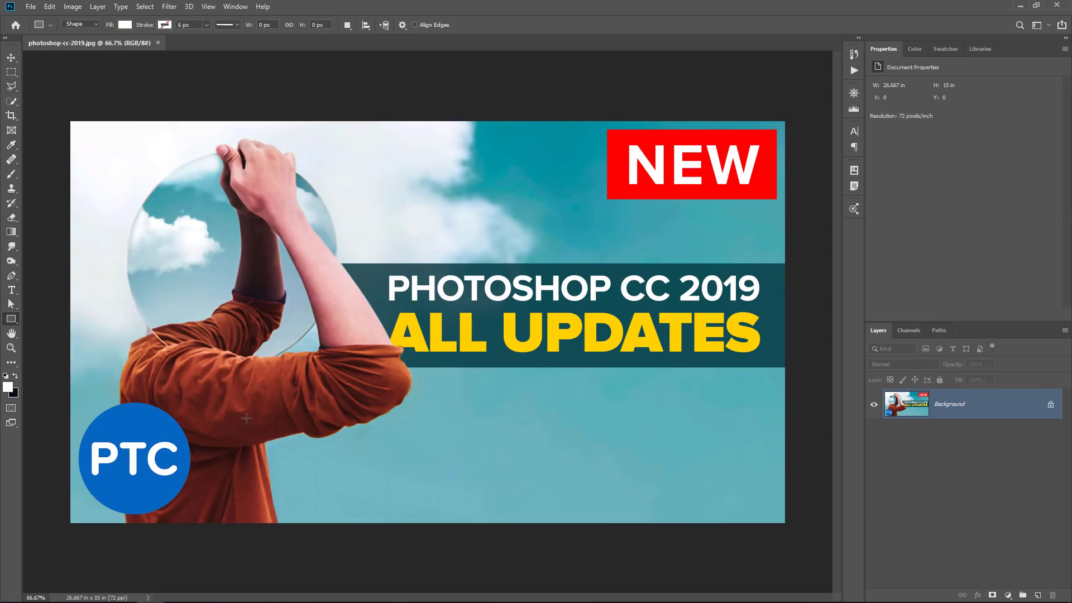
{"action": "left_click", "coordinate": [1050, 407]}
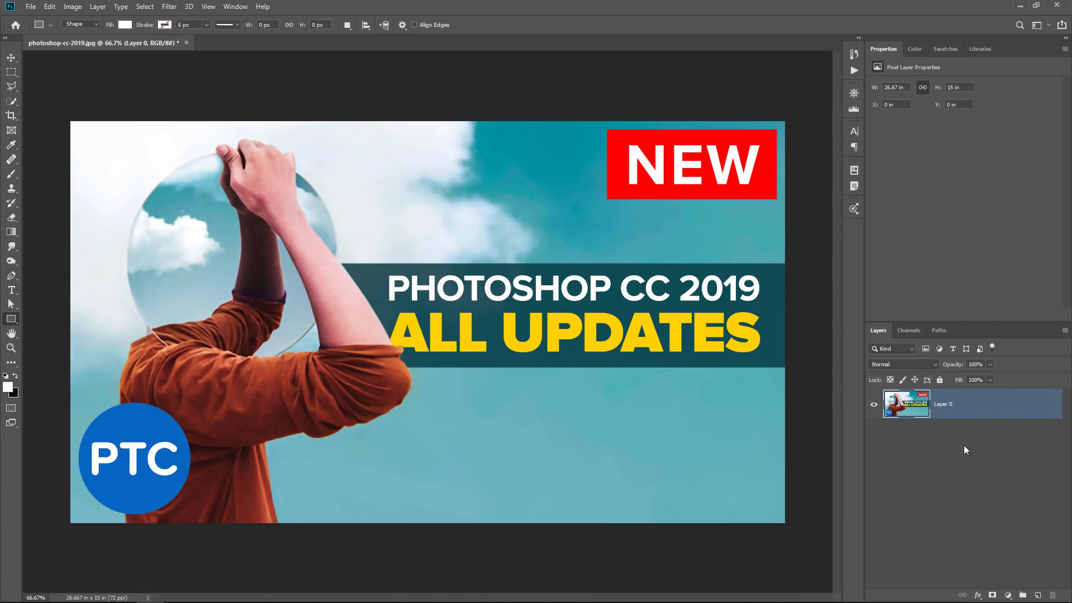
{"action": "key", "text": "ctrl+t"}
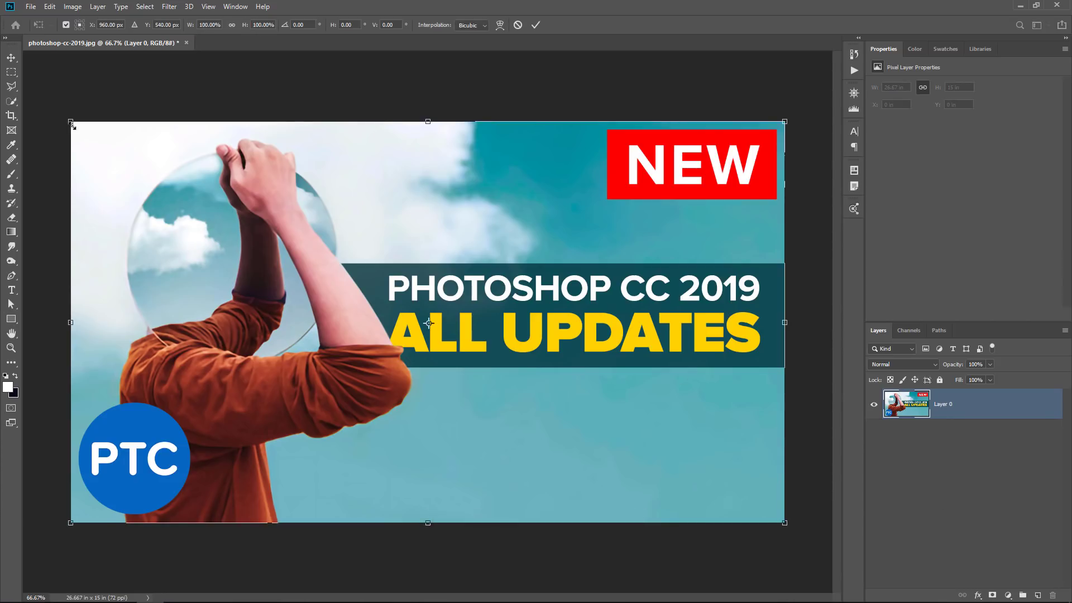
{"action": "left_click_drag", "start_coordinate": [70, 121], "coordinate": [48, 109]}
{"action": "key", "text": "shift"}
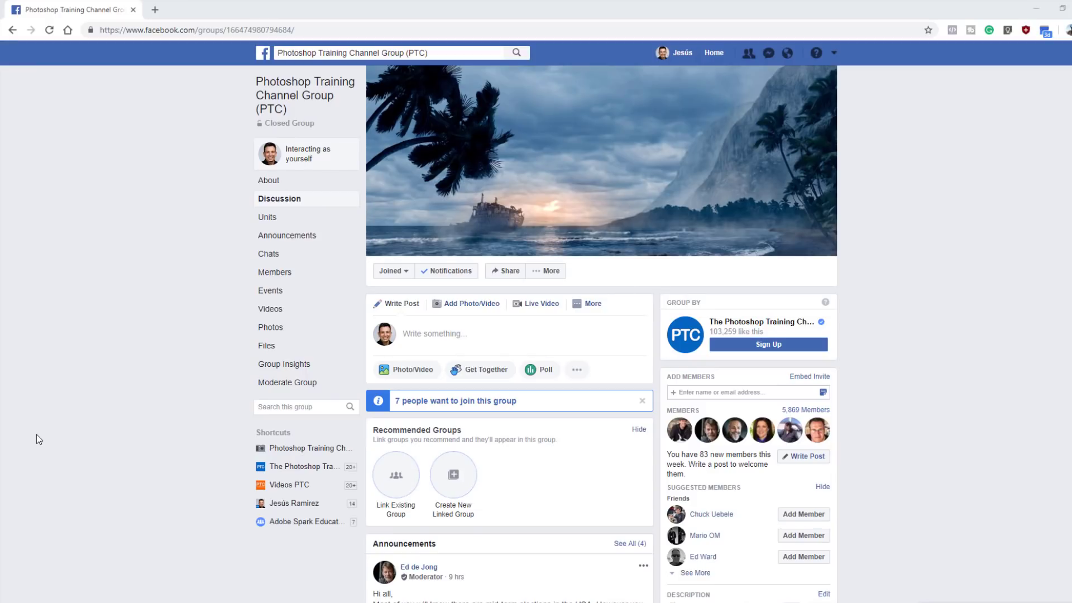
Open the group's Files list and the 'transform layer v20 revert to legacy setting' PDF.
{"action": "left_click", "coordinate": [260, 349]}
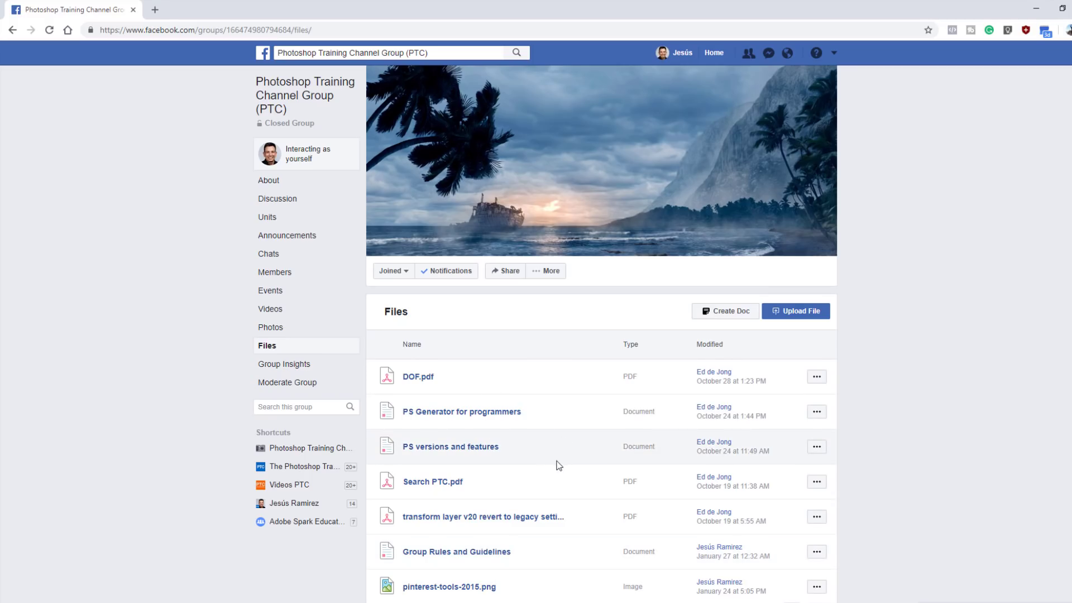
{"action": "left_click", "coordinate": [464, 522]}
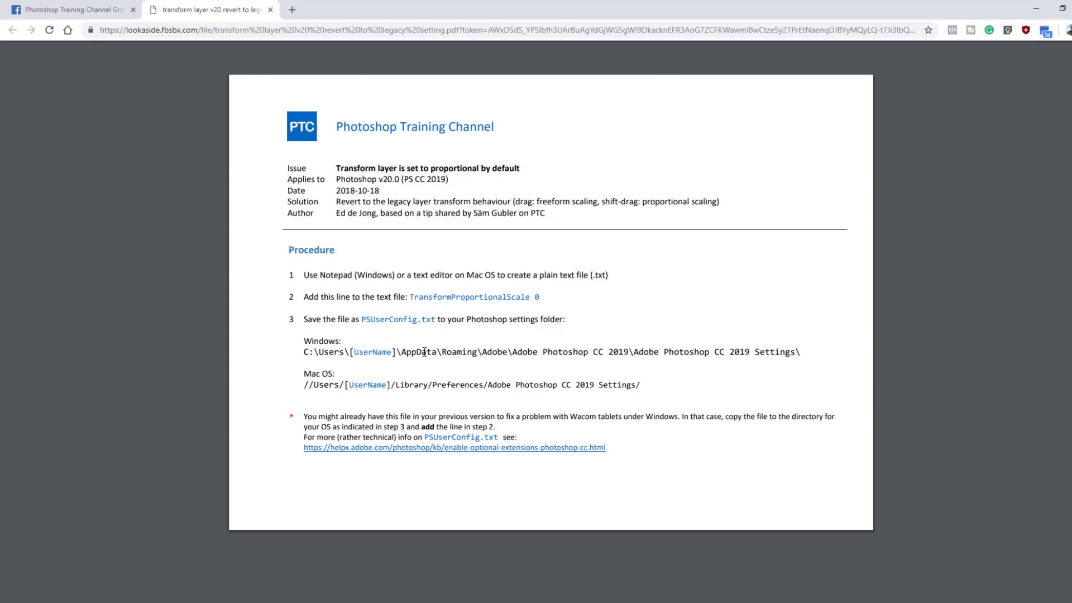
Return to the group tab, open its Members page and scroll through the admins list.
{"action": "left_click", "coordinate": [72, 9]}
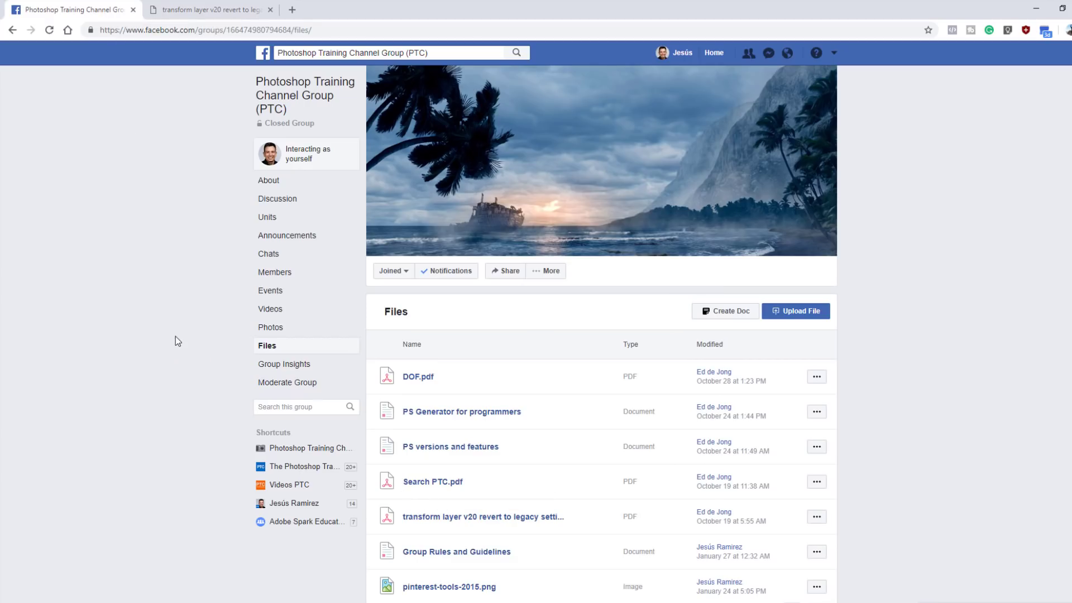
{"action": "left_click", "coordinate": [266, 273]}
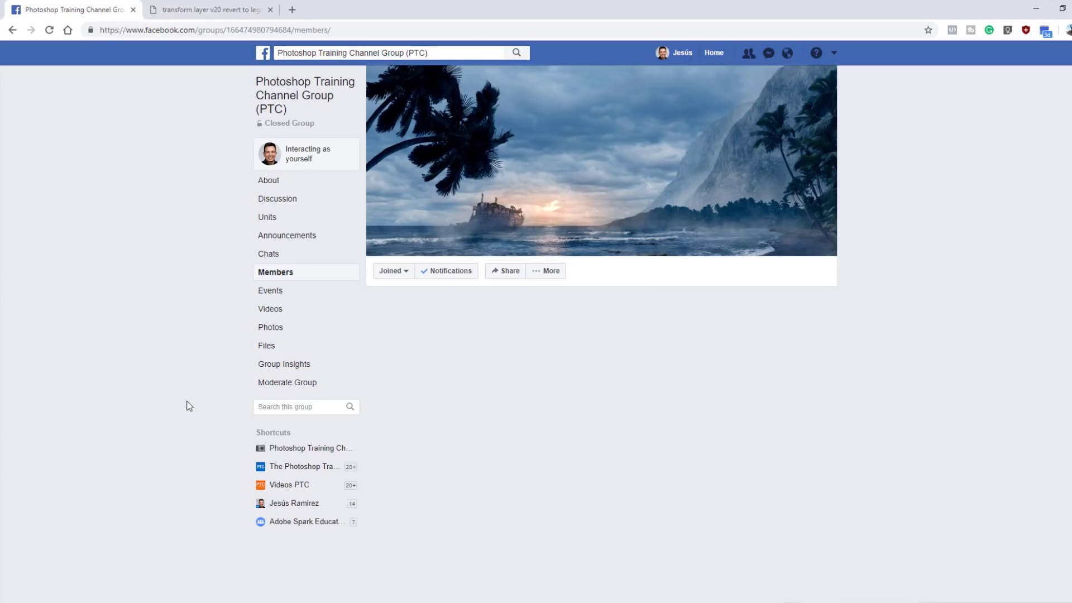
{"action": "scroll", "coordinate": [187, 411], "scroll_direction": "down", "scroll_amount": 5}
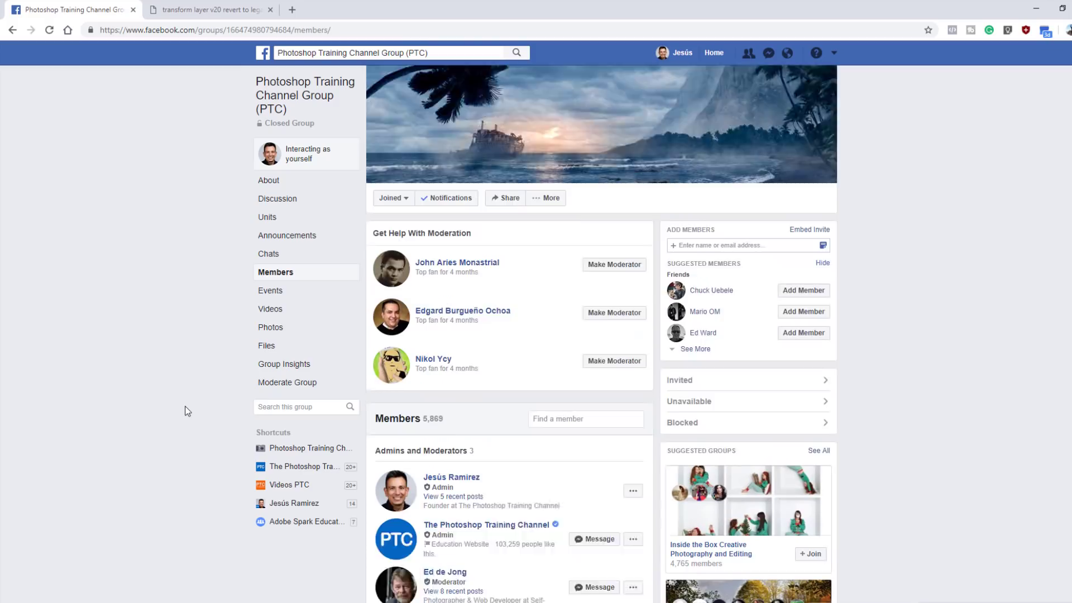
{"action": "scroll", "coordinate": [185, 407], "scroll_direction": "down", "scroll_amount": 1}
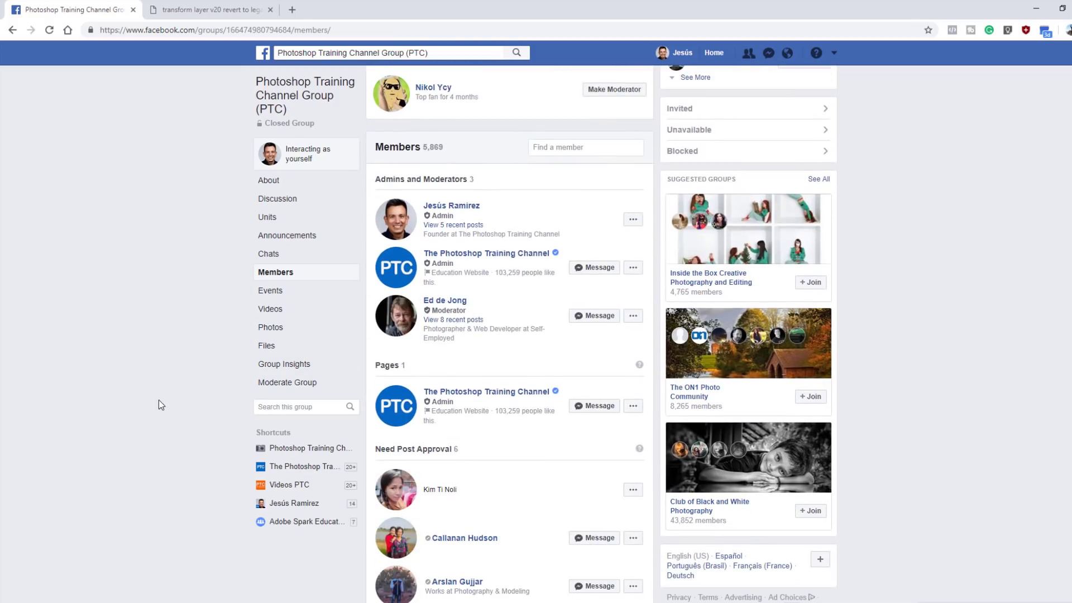